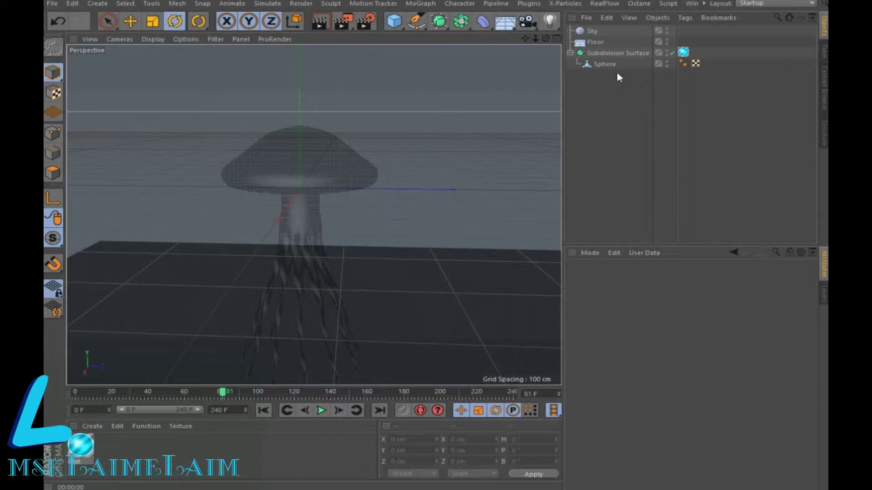
Nest a Squash & Stretch deformer under the jellyfish Sphere and start playback.
{"action": "left_click", "coordinate": [606, 64]}
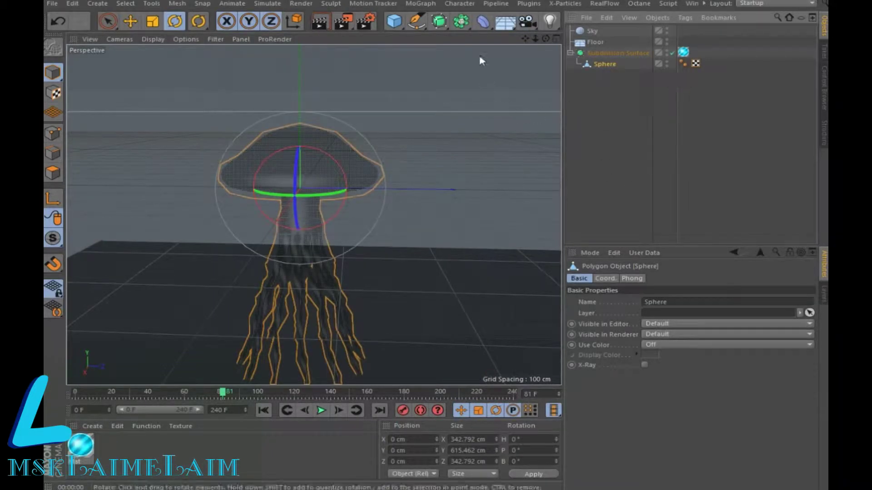
{"action": "left_click", "coordinate": [483, 21]}
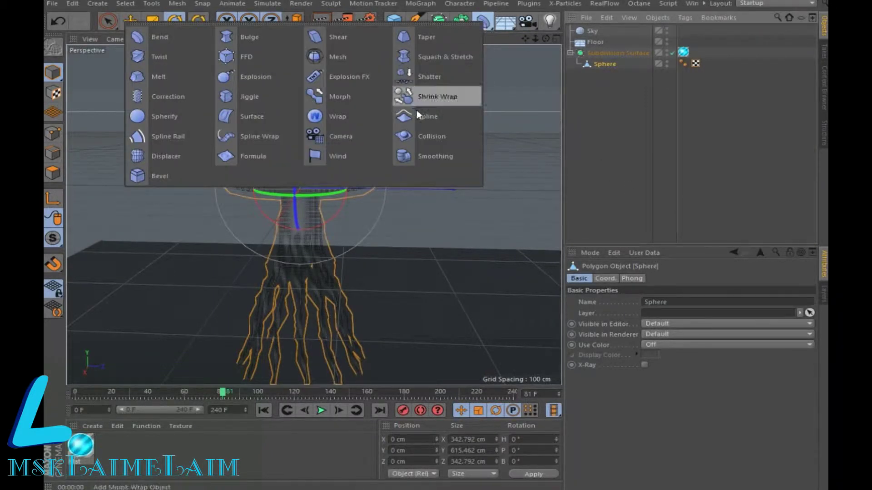
{"action": "left_click", "coordinate": [458, 58]}
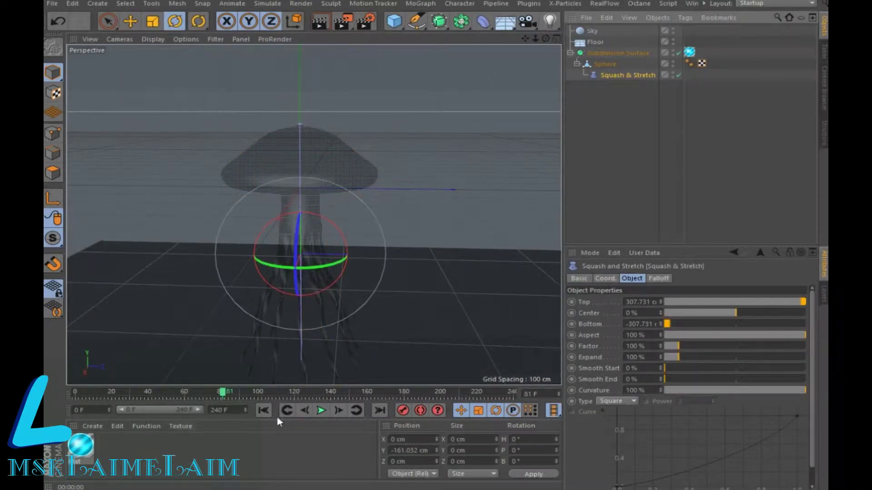
{"action": "left_click", "coordinate": [263, 410]}
Reset playback to frame 0, then give Squash & Stretch Aspect -110% and Factor 0%.
{"action": "left_click", "coordinate": [321, 411]}
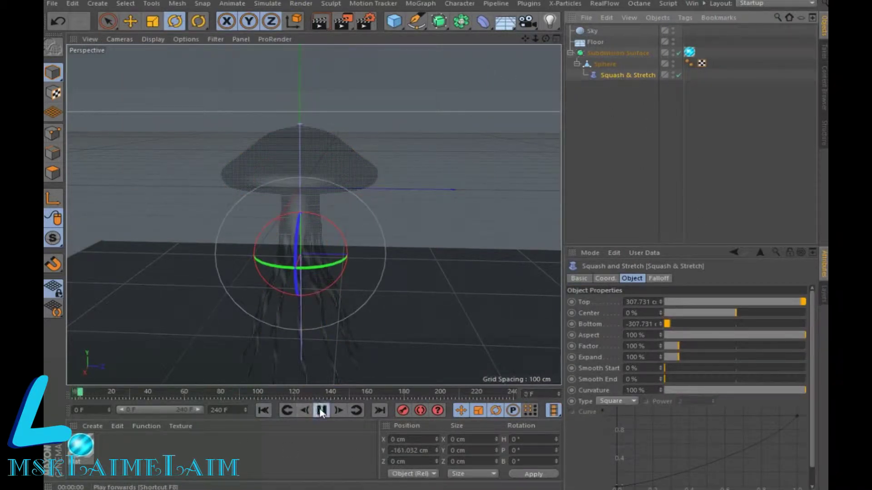
{"action": "left_click", "coordinate": [321, 410]}
{"action": "left_click", "coordinate": [263, 410]}
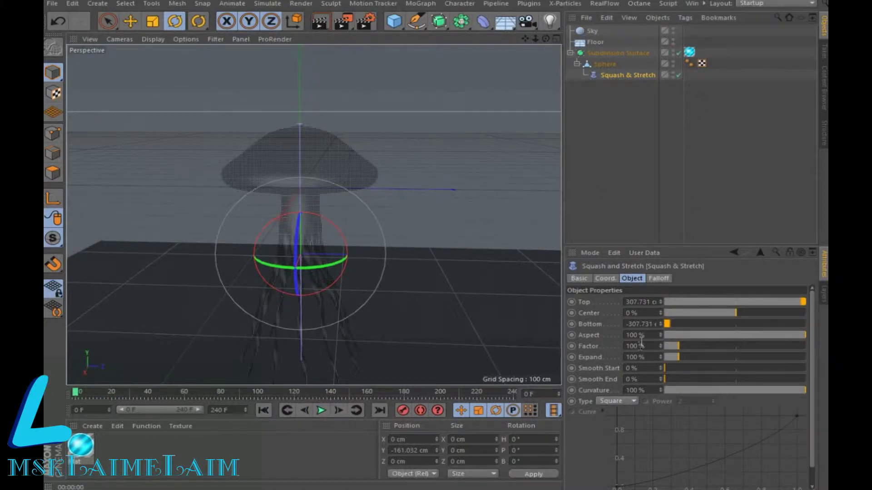
{"action": "left_click", "coordinate": [646, 336]}
{"action": "type", "text": "-110"}
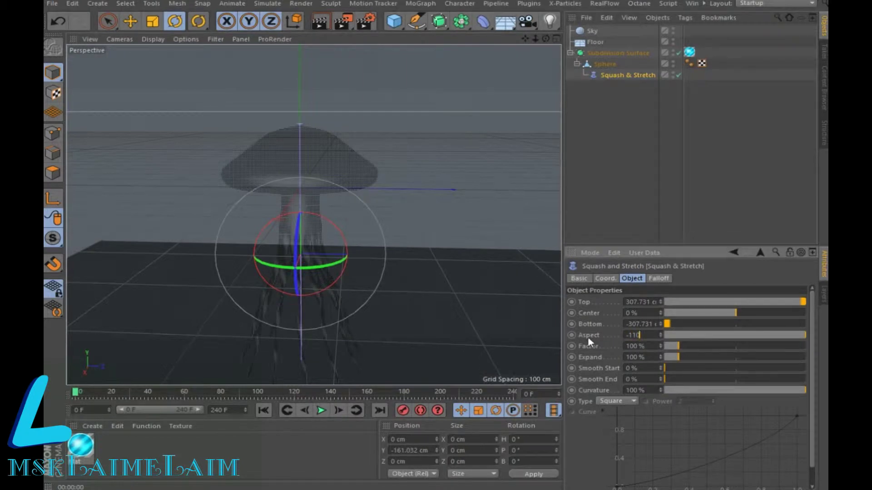
{"action": "key", "text": "Return"}
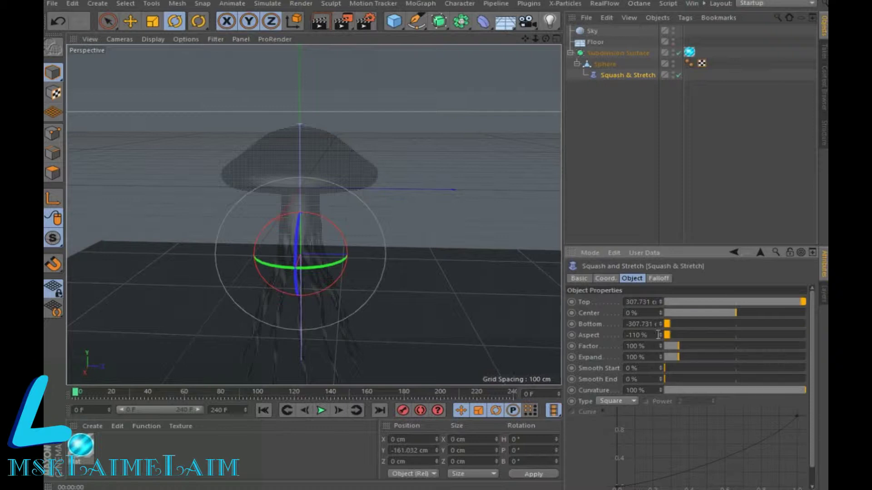
{"action": "type", "text": "0"}
{"action": "key", "text": "Return"}
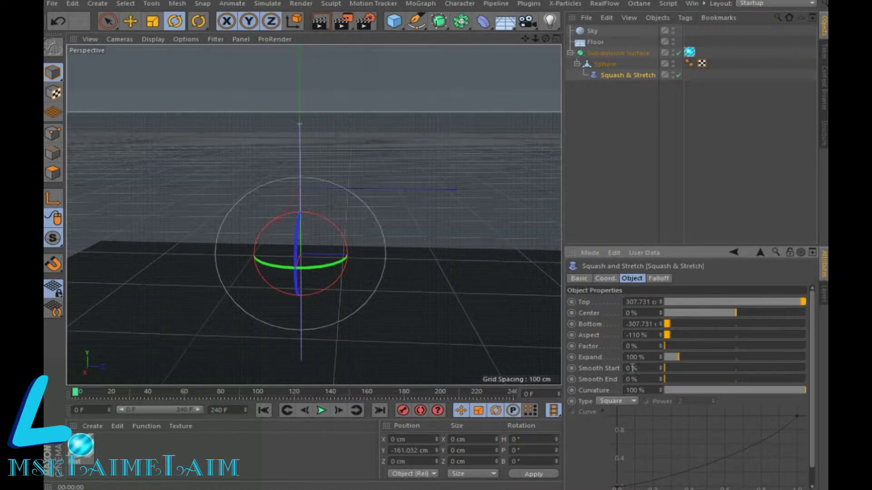
Keyframe Factor at 69% on frame 0 and a higher value on frame 19.
{"action": "mouse_move", "coordinate": [661, 348]}
{"action": "left_mouse_down"}
{"action": "mouse_move", "coordinate": [660, 327]}
{"action": "mouse_move", "coordinate": [660, 339]}
{"action": "left_mouse_up"}
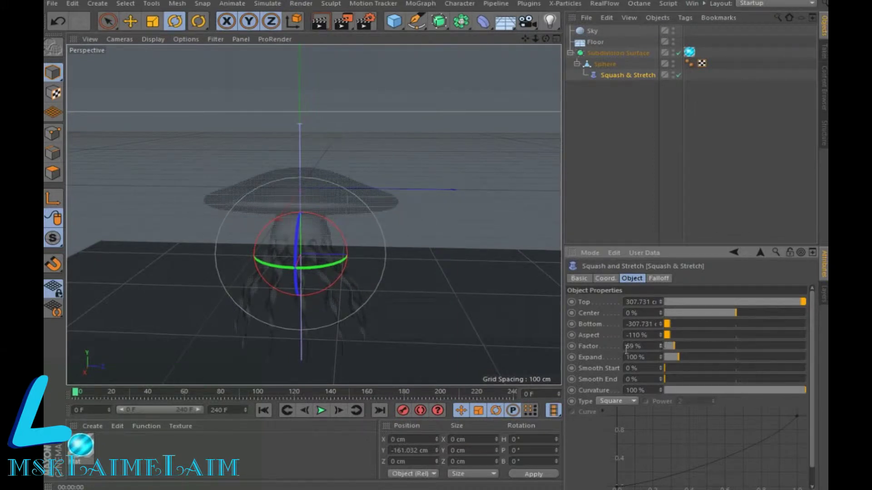
{"action": "left_click", "coordinate": [571, 346], "text": "ctrl"}
{"action": "left_click_drag", "start_coordinate": [76, 393], "coordinate": [109, 393]}
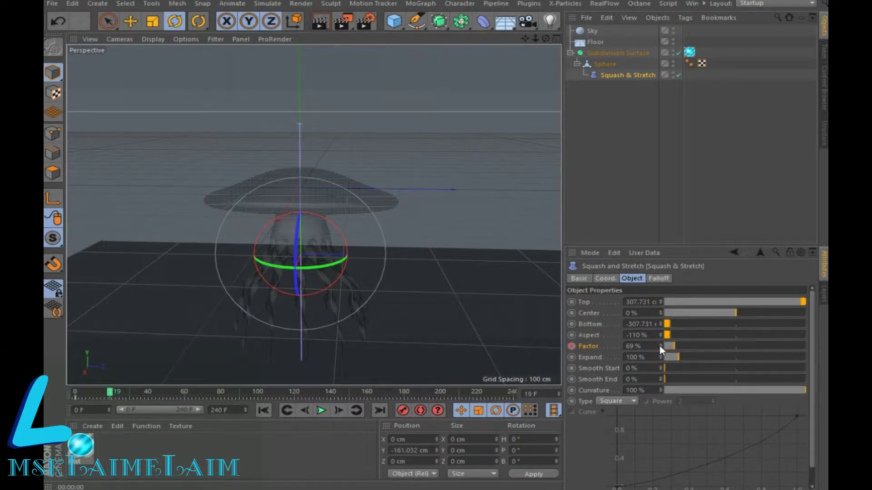
{"action": "left_click_drag", "start_coordinate": [658, 346], "coordinate": [659, 334]}
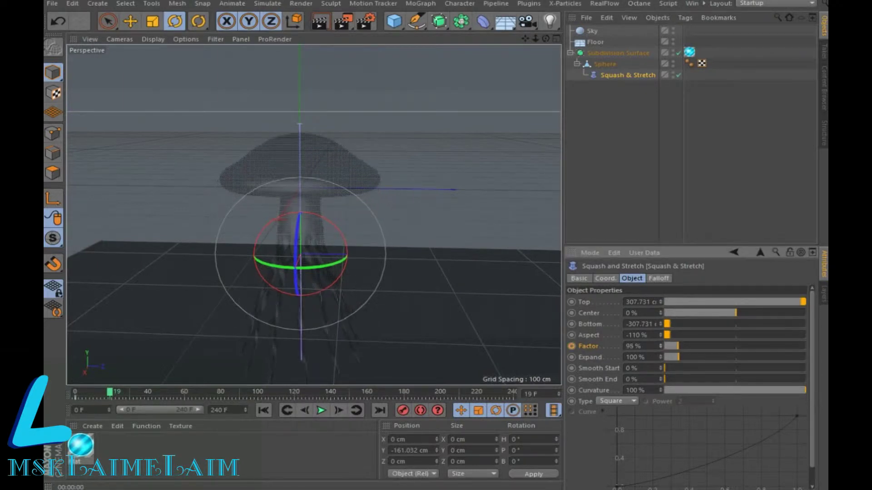
{"action": "left_click", "coordinate": [571, 346]}
Keyframe Factor at 119% on frame 45 and 122% on frame 72.
{"action": "left_click_drag", "start_coordinate": [110, 394], "coordinate": [158, 394]}
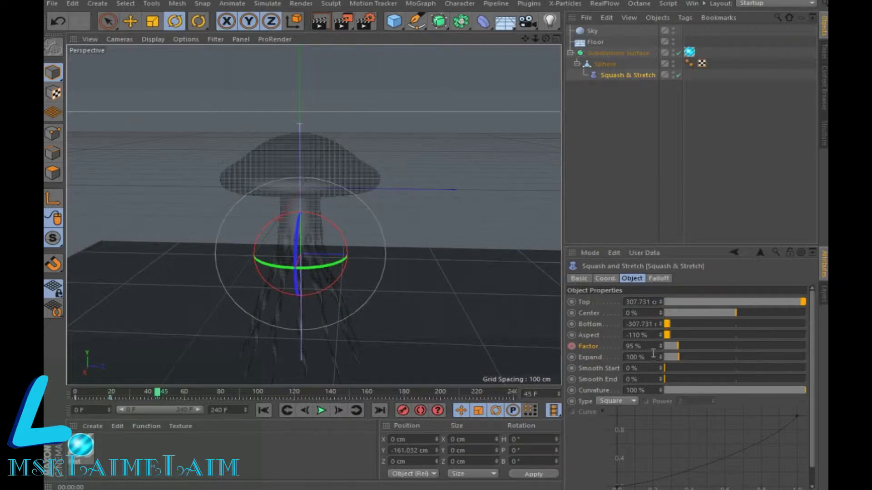
{"action": "left_click_drag", "start_coordinate": [661, 346], "coordinate": [672, 346]}
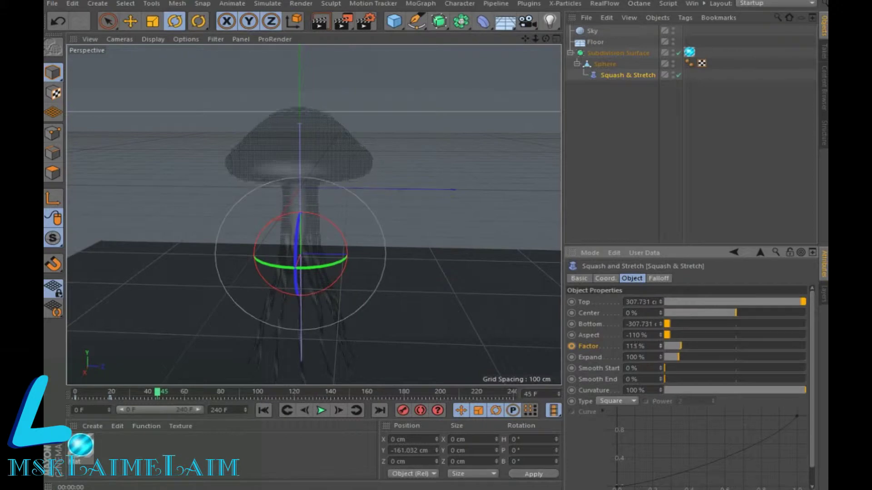
{"action": "left_click", "coordinate": [571, 346]}
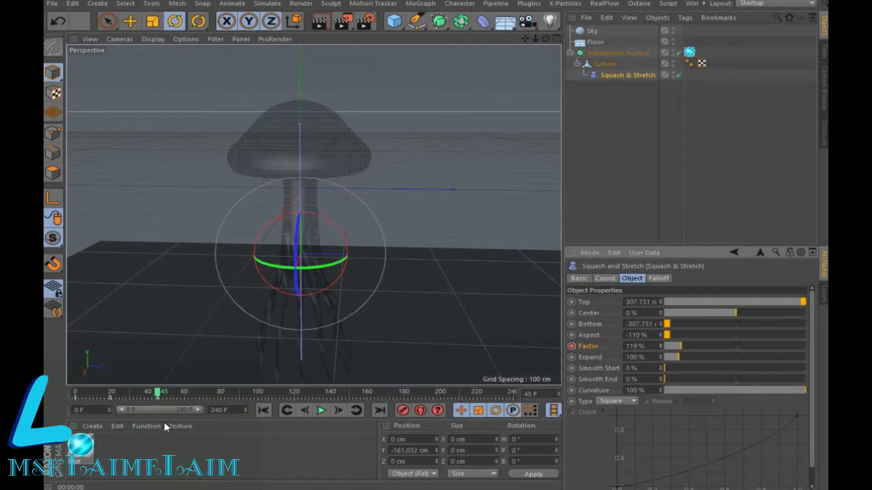
{"action": "left_click_drag", "start_coordinate": [157, 394], "coordinate": [206, 393]}
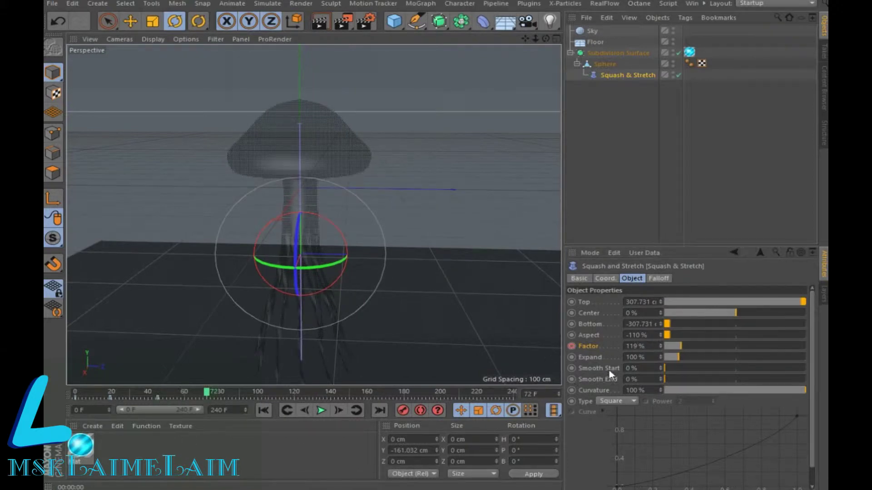
{"action": "left_click_drag", "start_coordinate": [660, 346], "coordinate": [651, 349]}
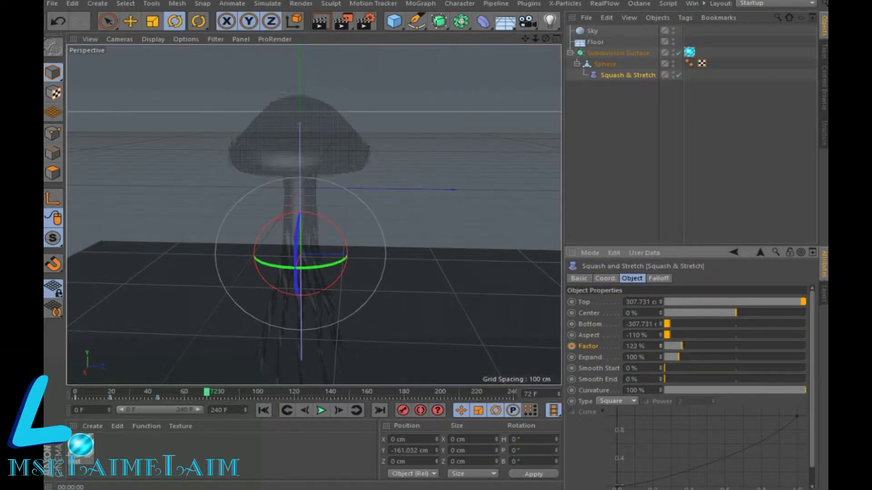
{"action": "left_click", "coordinate": [572, 347]}
Play the pulse preview from frame 0, then select the frame-0 Factor key.
{"action": "left_click", "coordinate": [263, 410]}
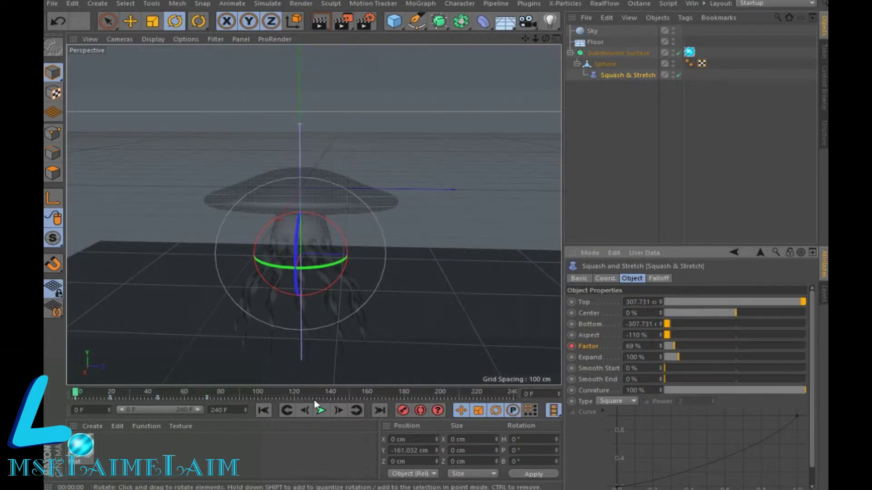
{"action": "left_click", "coordinate": [321, 411]}
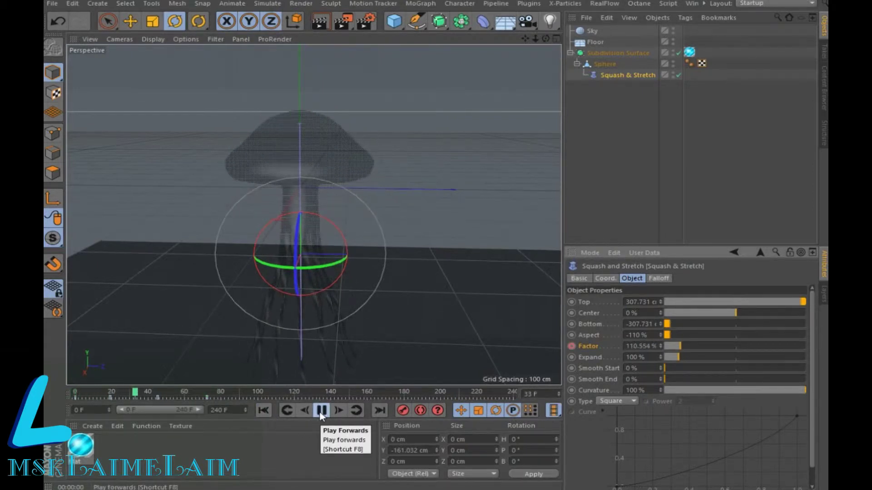
{"action": "left_click", "coordinate": [321, 411]}
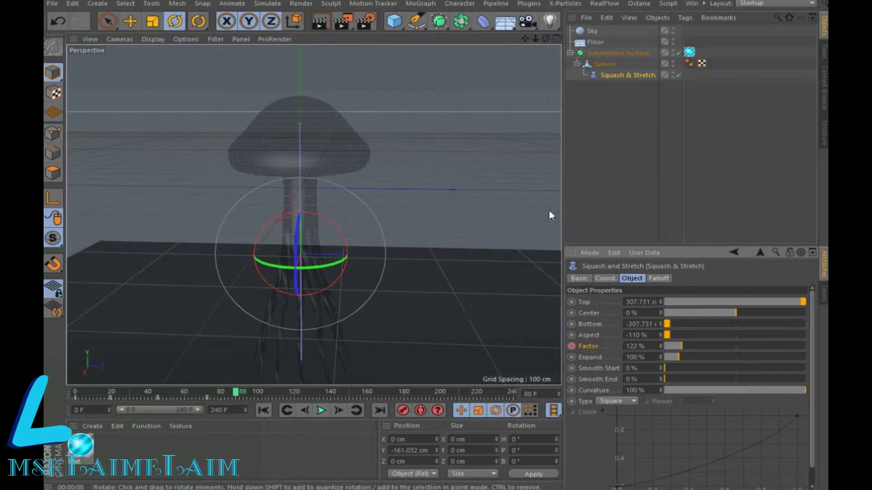
{"action": "left_click", "coordinate": [76, 398]}
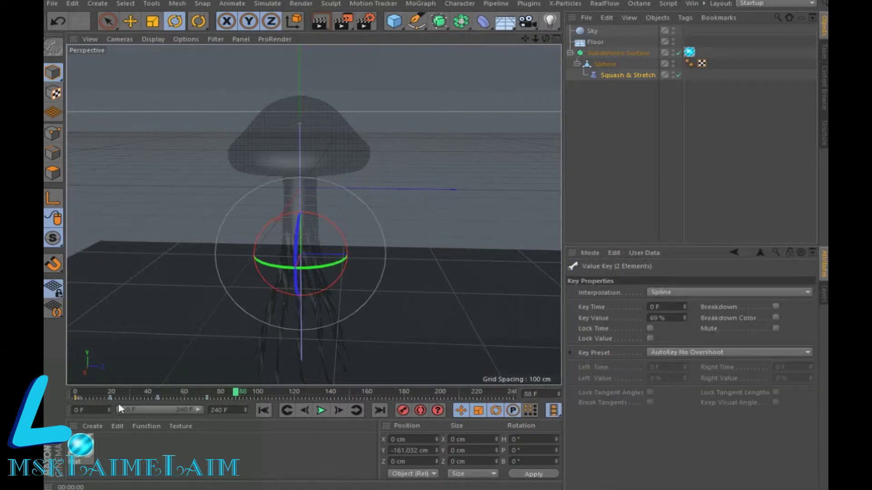
Reverse the timeline key sequence, toggle inactive key display, and switch to the Animate layout.
{"action": "right_click", "coordinate": [208, 398]}
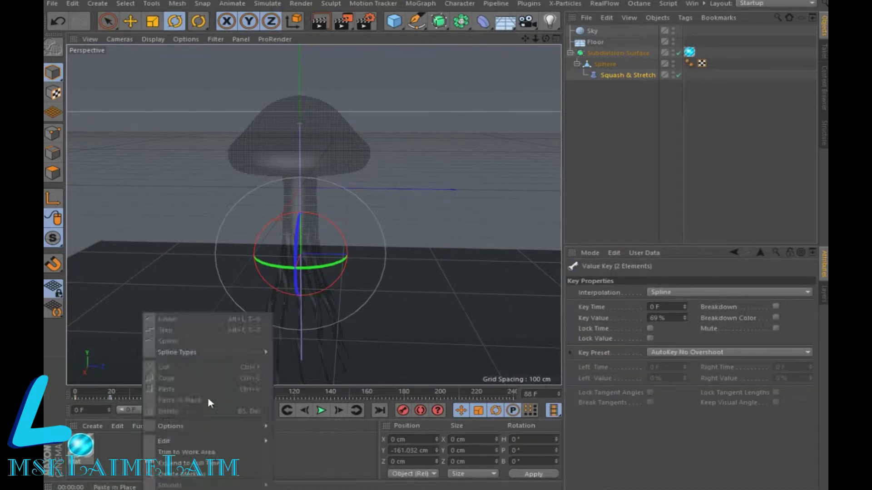
{"action": "mouse_move", "coordinate": [204, 441]}
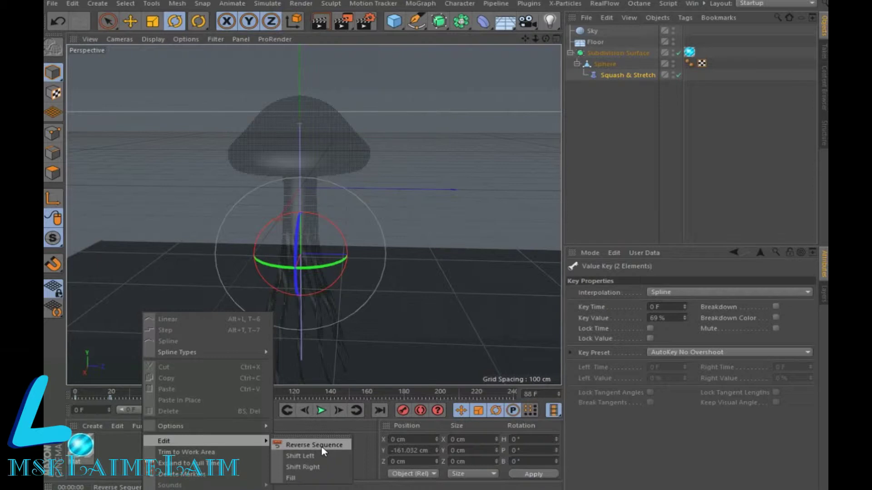
{"action": "left_click", "coordinate": [322, 446]}
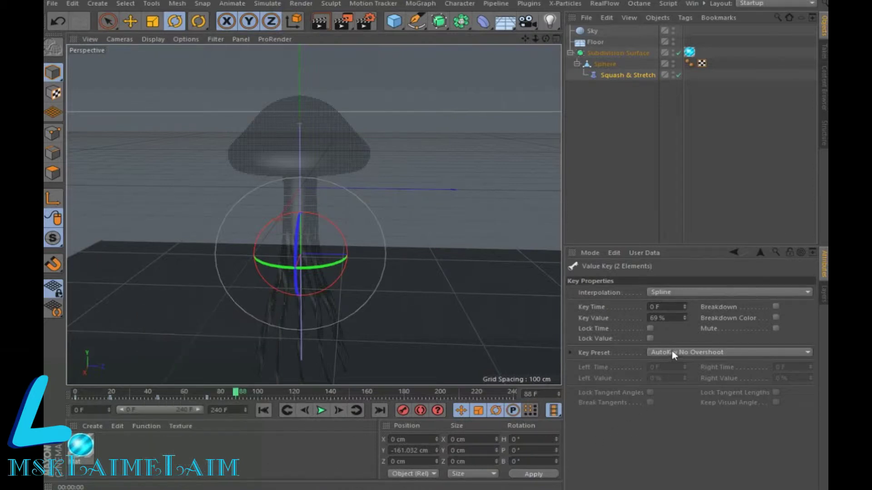
{"action": "right_click", "coordinate": [206, 398]}
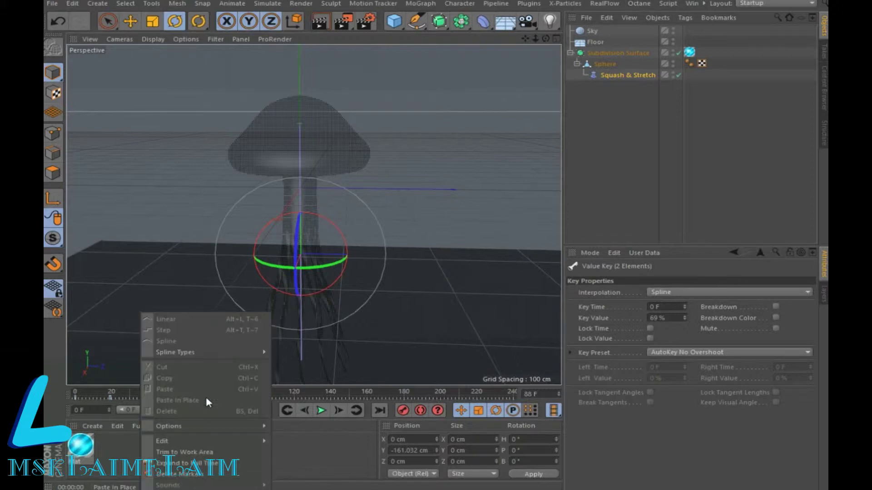
{"action": "mouse_move", "coordinate": [198, 426]}
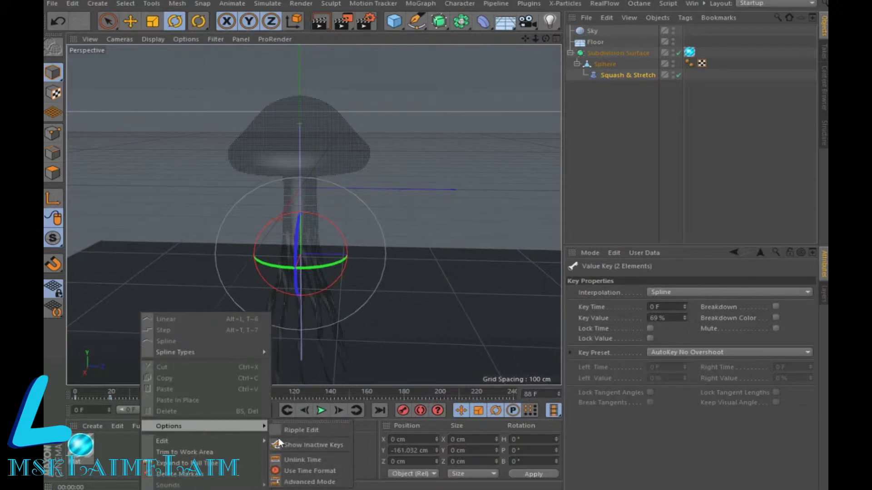
{"action": "left_click", "coordinate": [295, 445]}
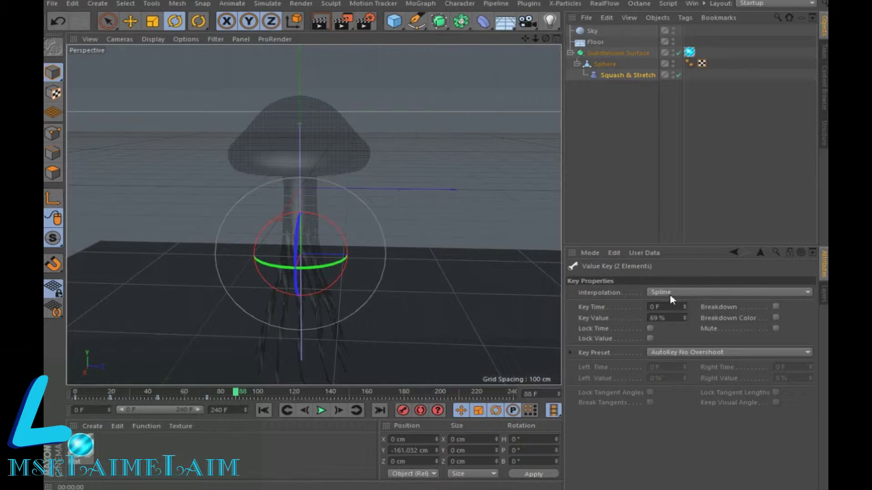
{"action": "left_click", "coordinate": [741, 6]}
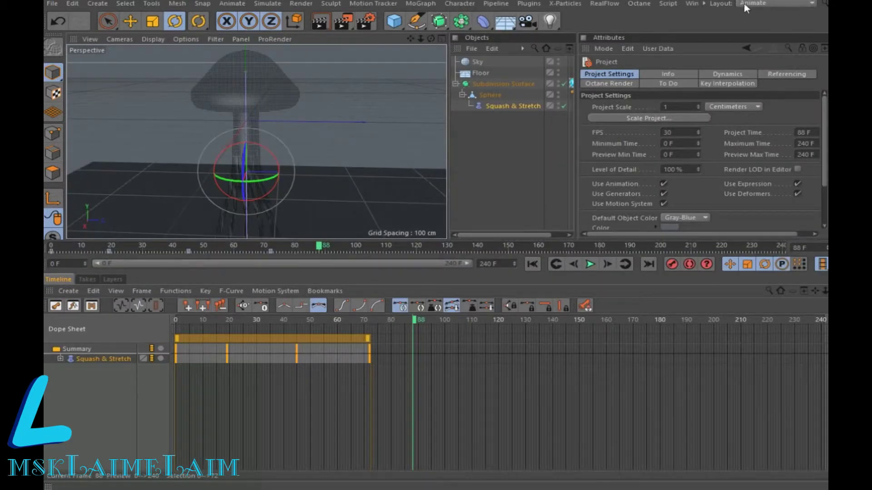
Switch to the Standard layout and back to the Animate layout.
{"action": "left_click", "coordinate": [802, 4]}
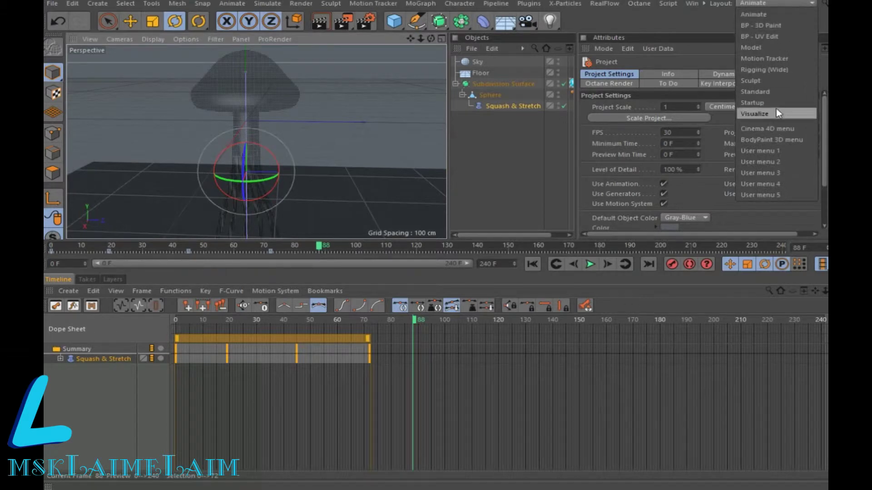
{"action": "left_click", "coordinate": [778, 94]}
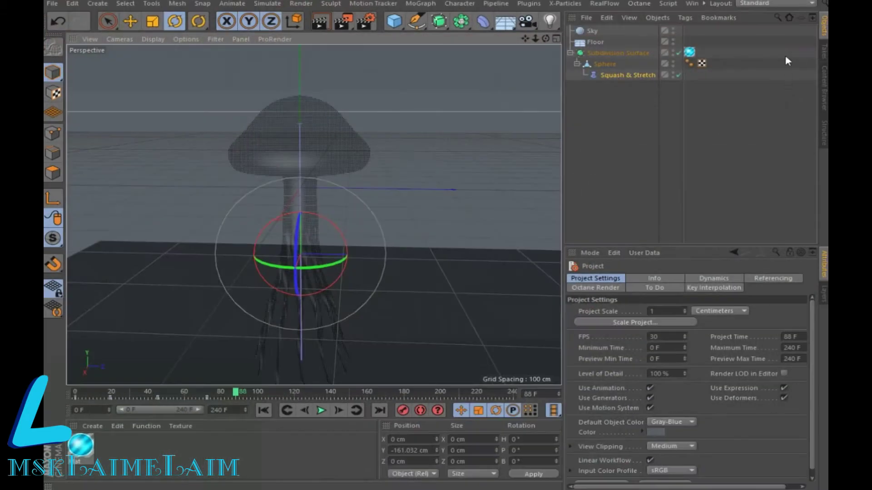
{"action": "left_click", "coordinate": [772, 6]}
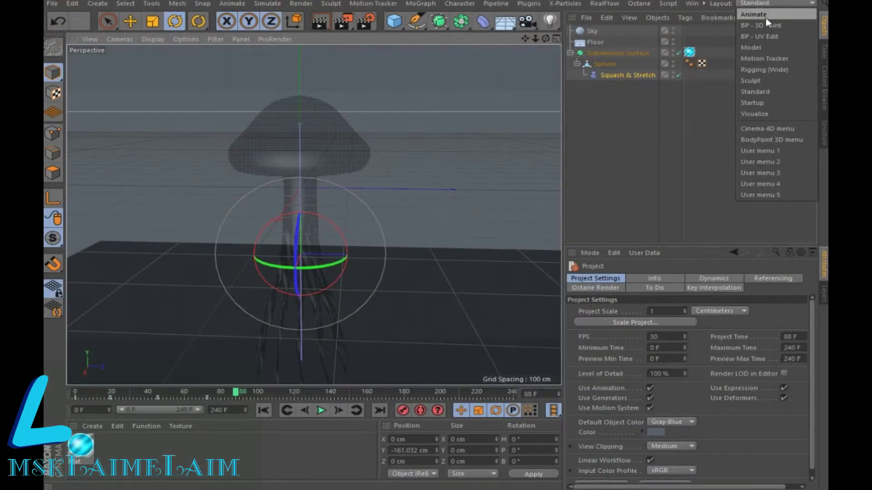
{"action": "left_click", "coordinate": [767, 18]}
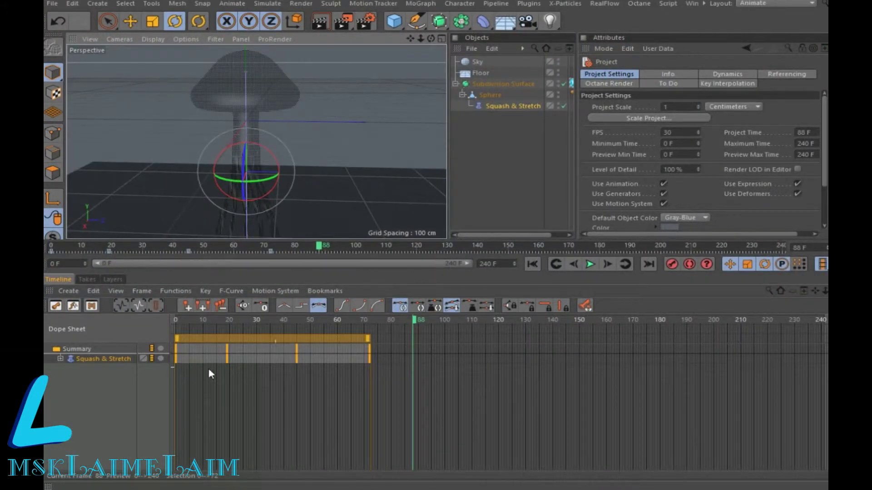
Cycle the Factor keys at frames 20, 46 and 72 to the timeline end.
{"action": "left_click_drag", "start_coordinate": [180, 375], "coordinate": [382, 345]}
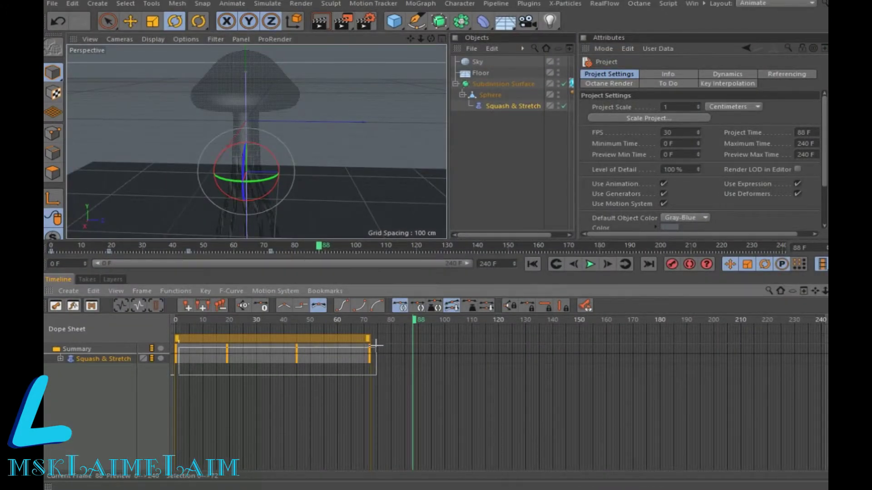
{"action": "right_click", "coordinate": [345, 342]}
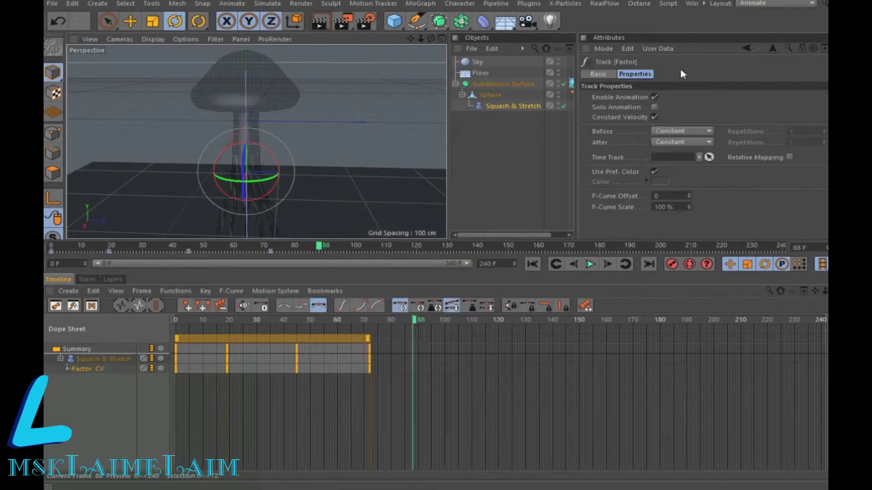
{"action": "left_click", "coordinate": [206, 291]}
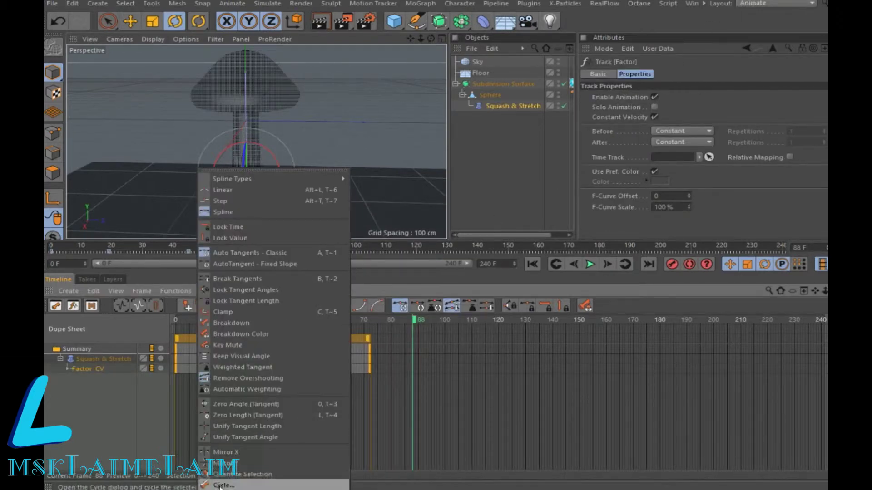
{"action": "left_click", "coordinate": [205, 481]}
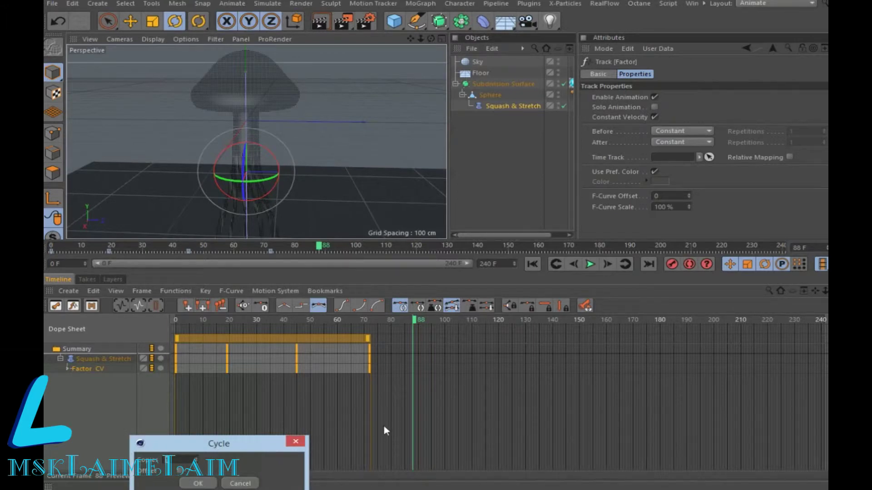
{"action": "left_click", "coordinate": [199, 484]}
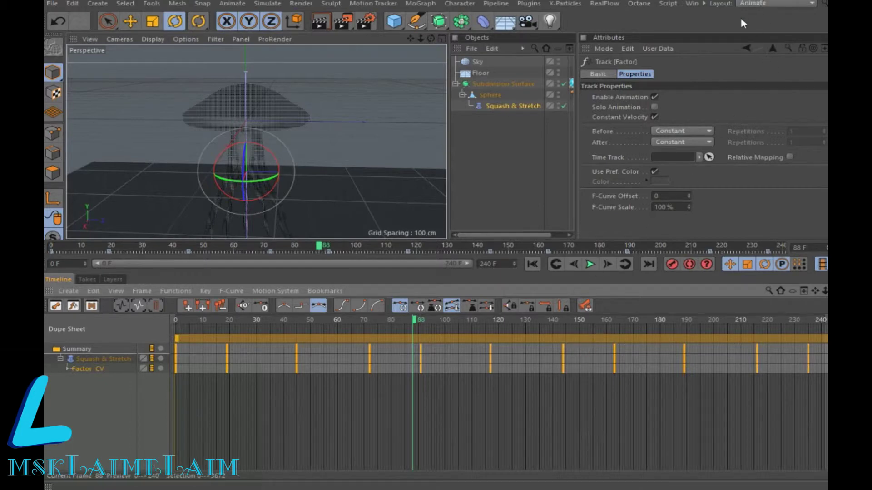
Switch to the Startup layout and play the jellyfish pulse from frame 0 to 176.
{"action": "left_click", "coordinate": [803, 4]}
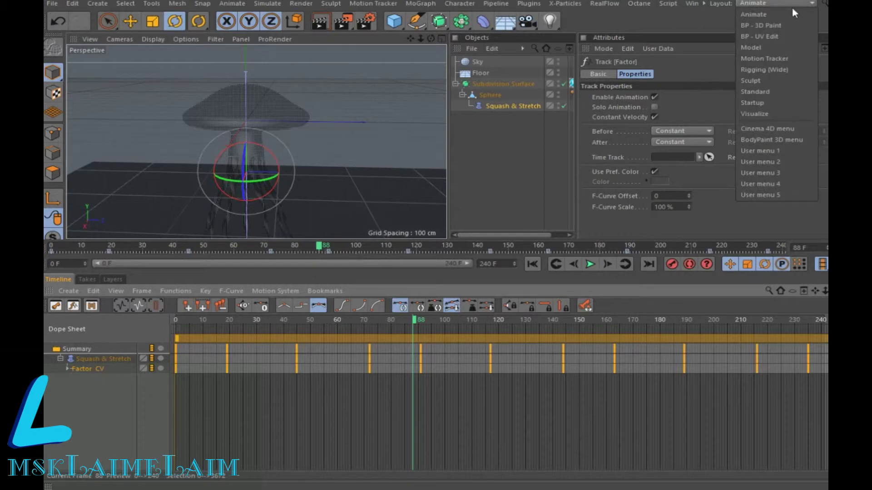
{"action": "left_click", "coordinate": [770, 103]}
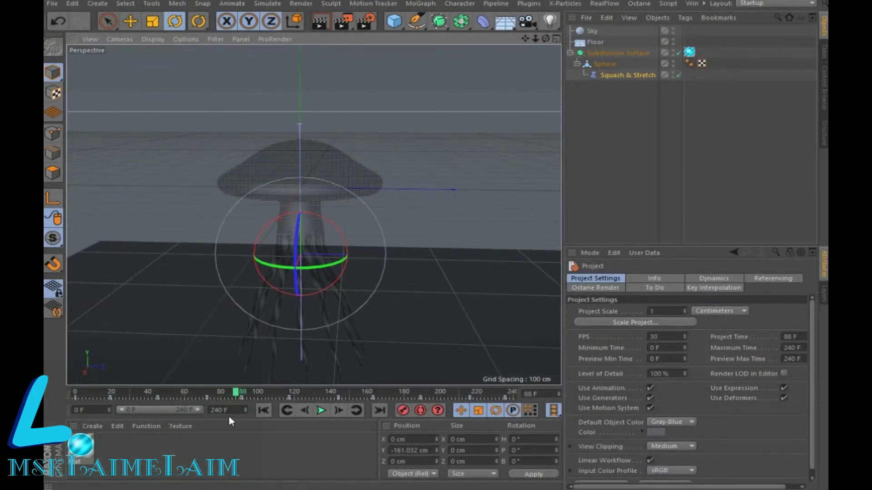
{"action": "left_click", "coordinate": [258, 407]}
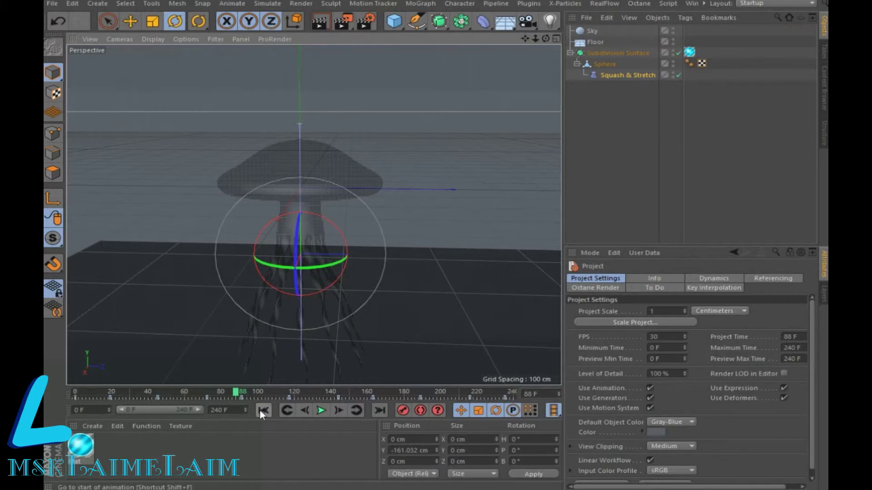
{"action": "left_click", "coordinate": [320, 412]}
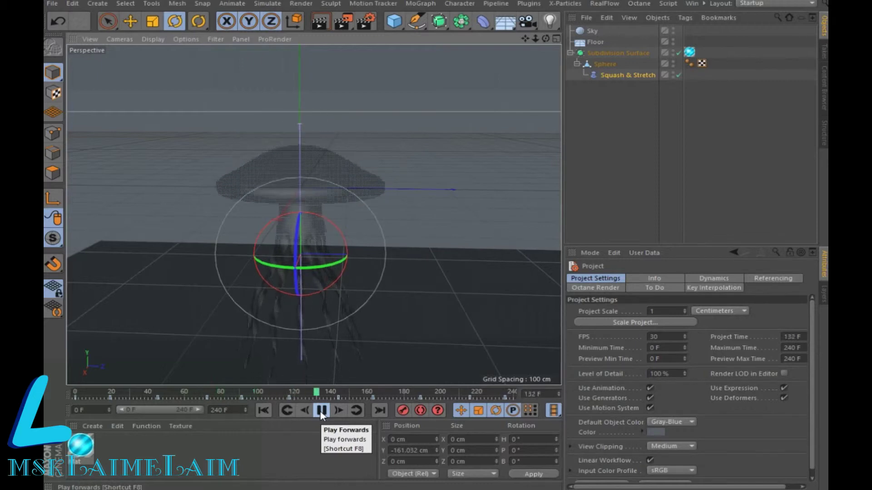
{"action": "left_click", "coordinate": [321, 413]}
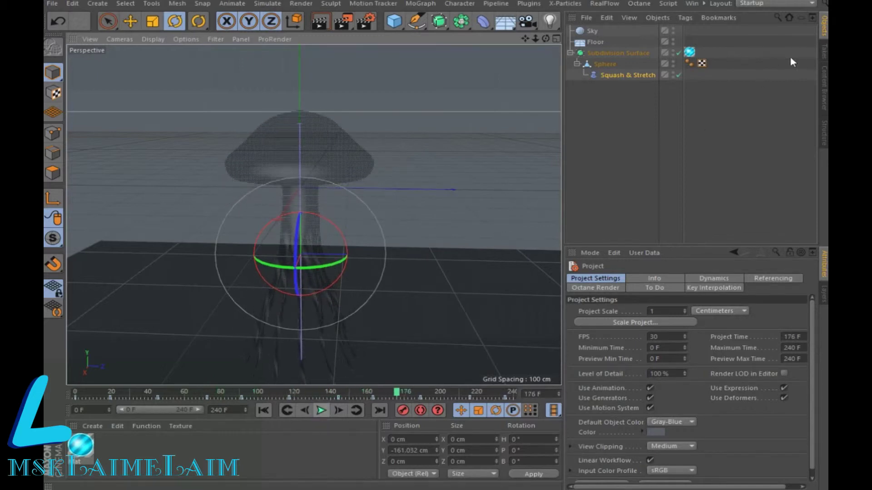
{"action": "left_click", "coordinate": [611, 42]}
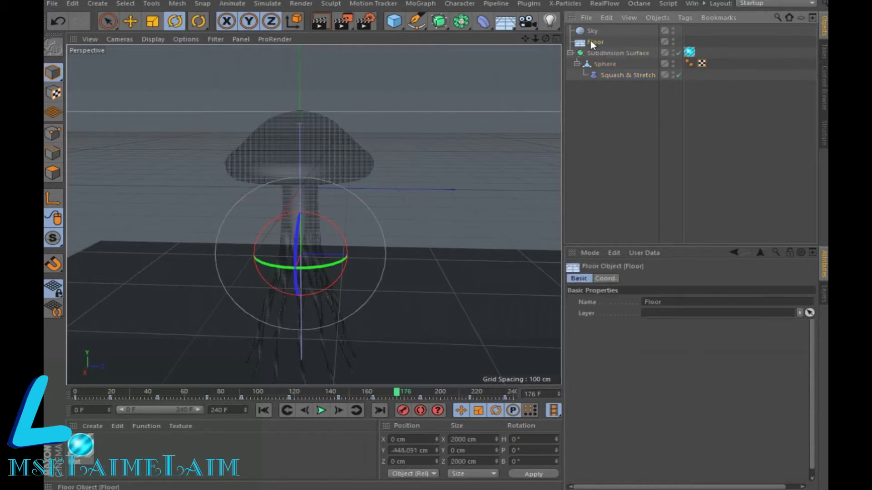
Tag the Floor as a Collider Body and the Sphere as a Soft Body, then run the simulation.
{"action": "right_click", "coordinate": [611, 42]}
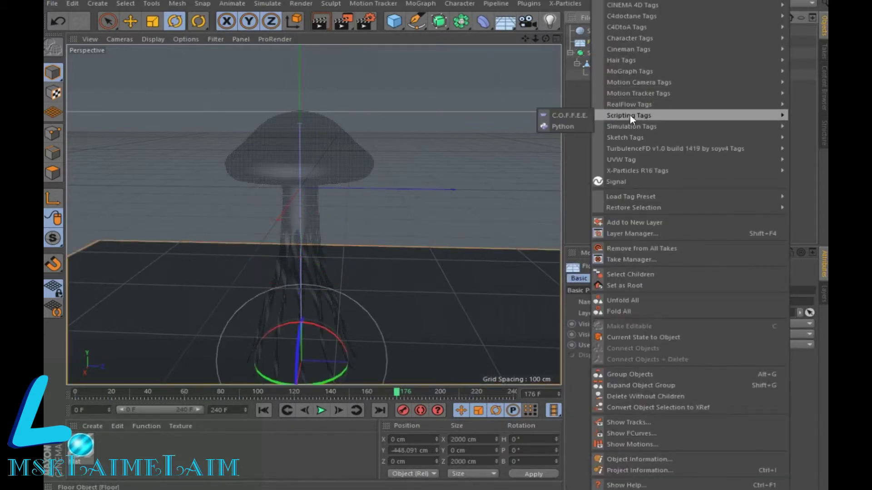
{"action": "mouse_move", "coordinate": [632, 126]}
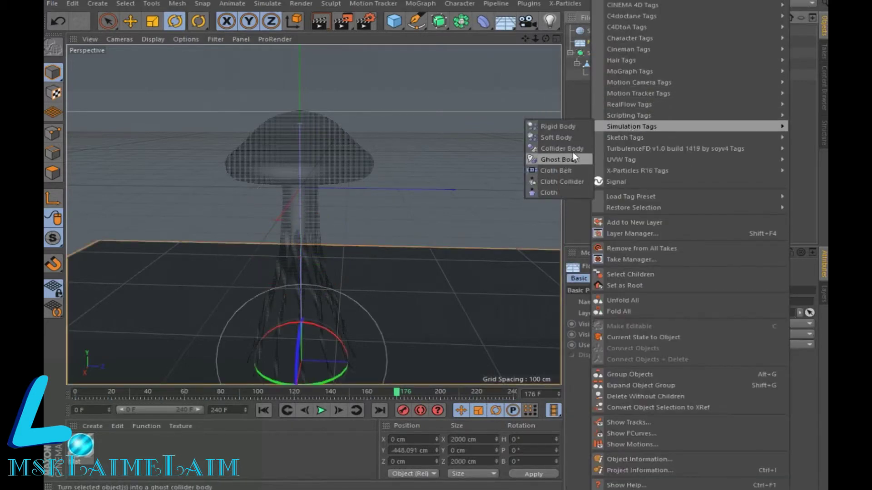
{"action": "left_click", "coordinate": [561, 149]}
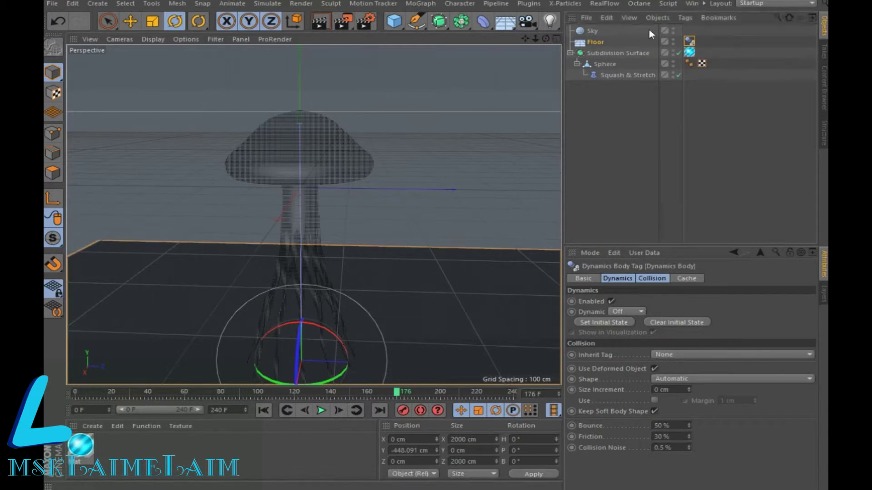
{"action": "right_click", "coordinate": [600, 66]}
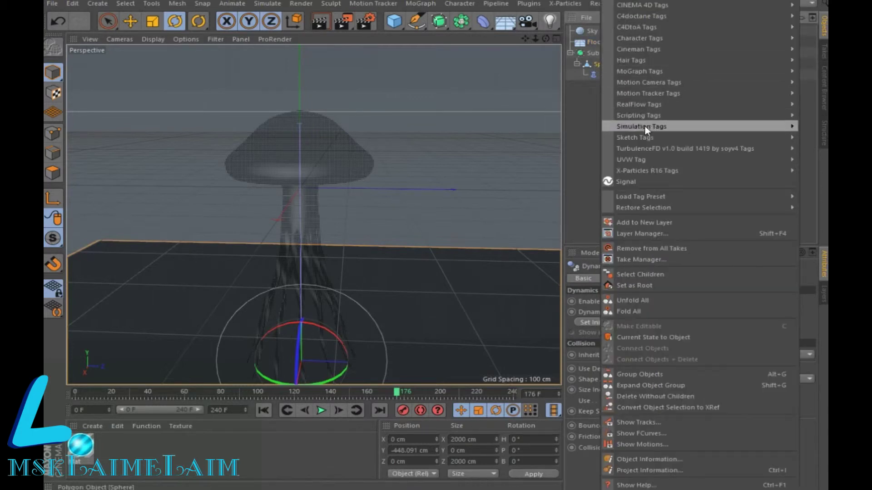
{"action": "mouse_move", "coordinate": [641, 126]}
{"action": "left_click", "coordinate": [572, 138]}
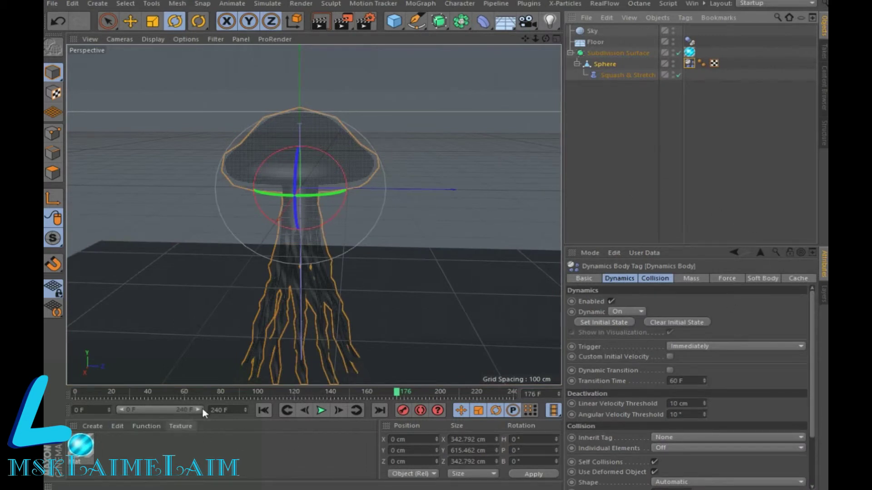
{"action": "left_click", "coordinate": [321, 411]}
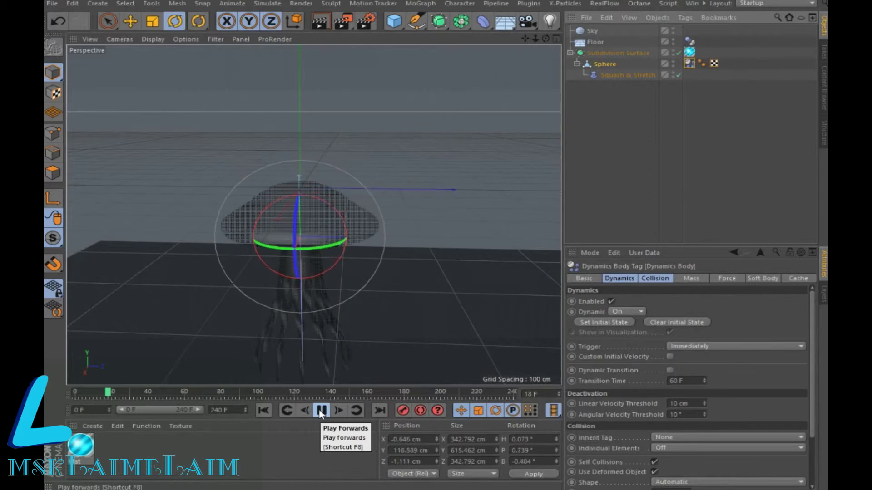
Enter Follow Position 15 in the soft body's Force settings and replay from frame 0.
{"action": "left_click", "coordinate": [321, 410]}
{"action": "left_click", "coordinate": [694, 279]}
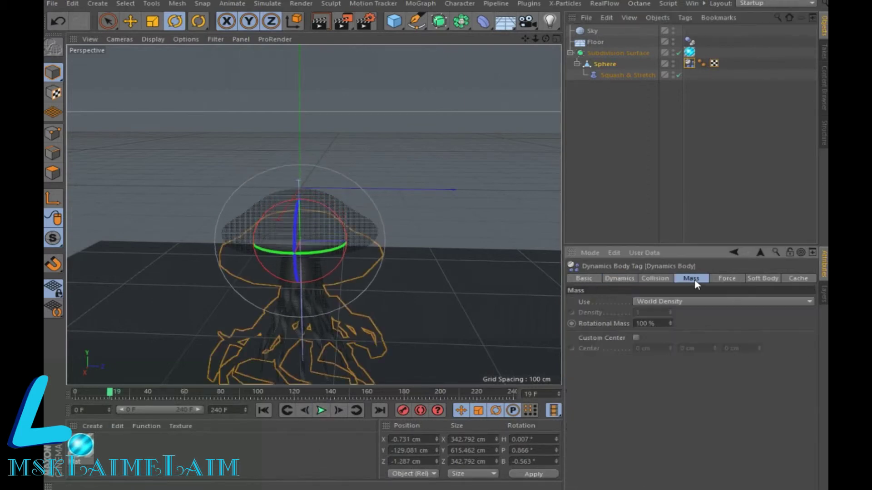
{"action": "left_click", "coordinate": [720, 282]}
{"action": "type", "text": "15"}
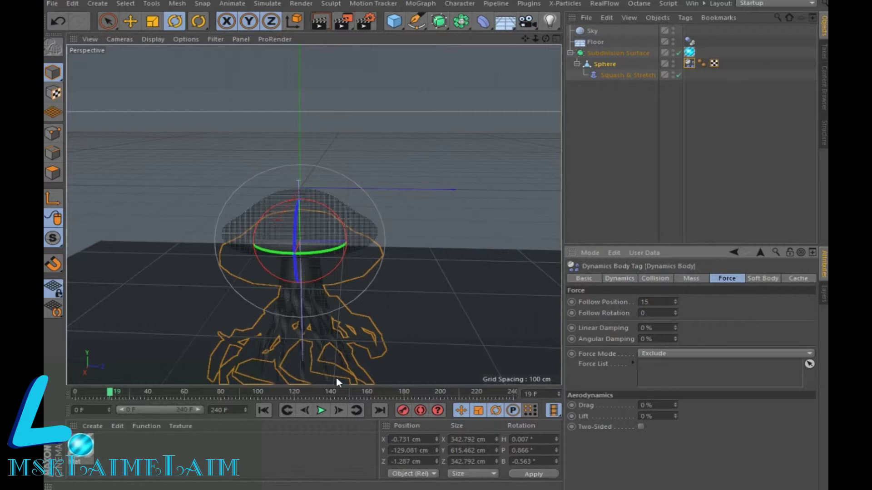
{"action": "left_click", "coordinate": [259, 411]}
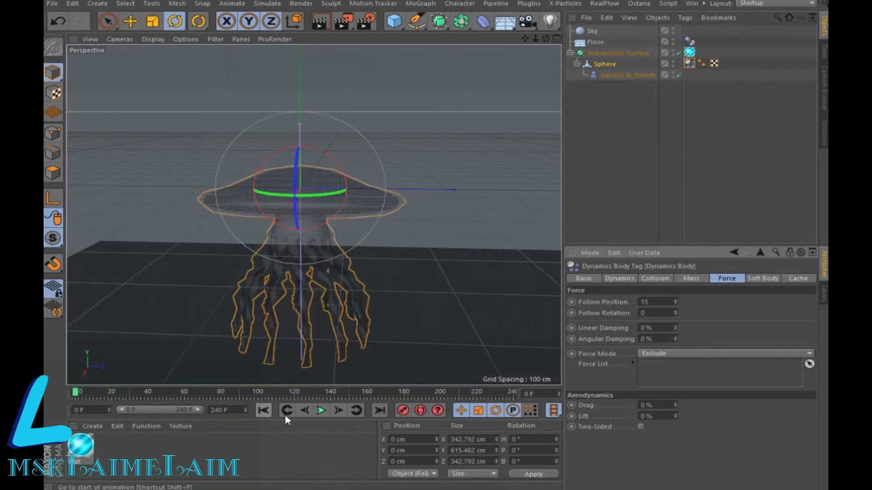
{"action": "left_click", "coordinate": [326, 413]}
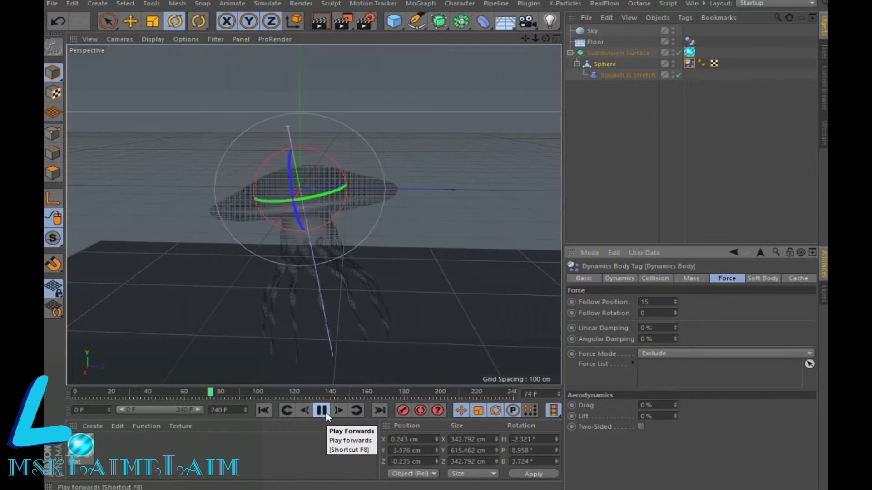
Set Follow Rotation to 2 and render a preview of the glowing jellyfish.
{"action": "left_click", "coordinate": [325, 413]}
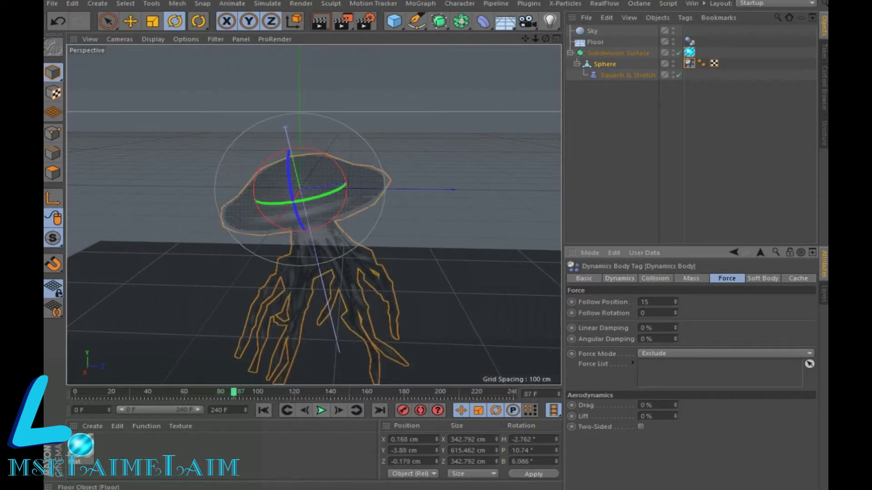
{"action": "double_click", "coordinate": [652, 315]}
{"action": "type", "text": "2"}
{"action": "key", "text": "Return"}
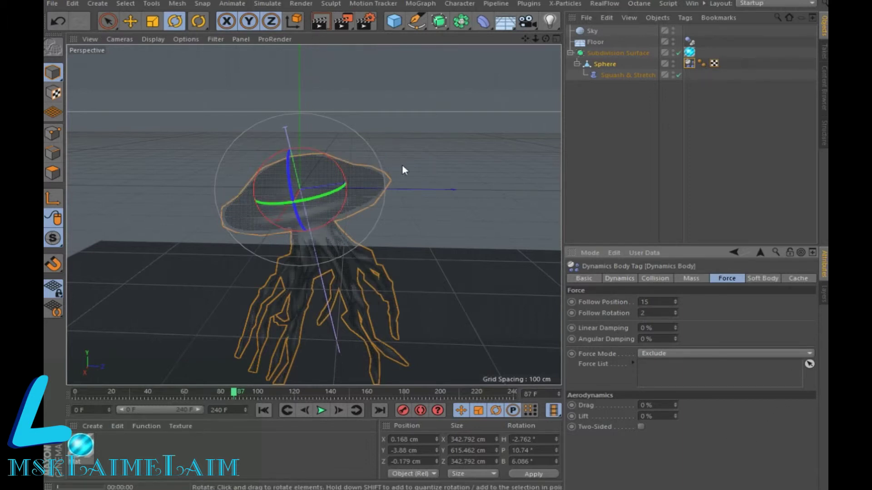
{"action": "key", "text": "ctrl+r"}
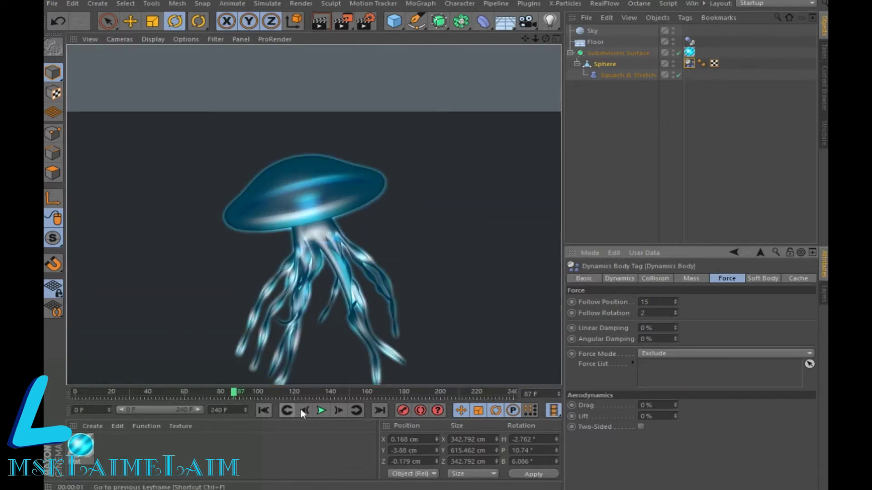
Replay the simulation, disable the Squash & Stretch deformer, and rewind to frame 0.
{"action": "left_click", "coordinate": [320, 410]}
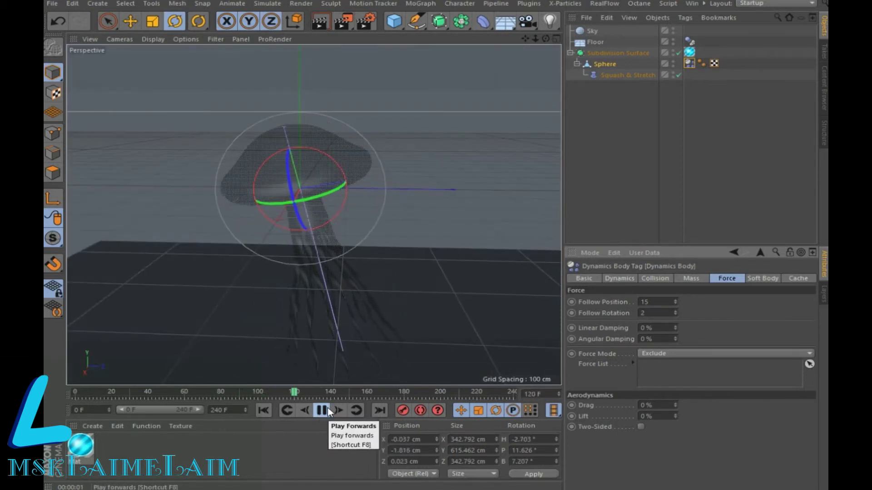
{"action": "left_click", "coordinate": [322, 411]}
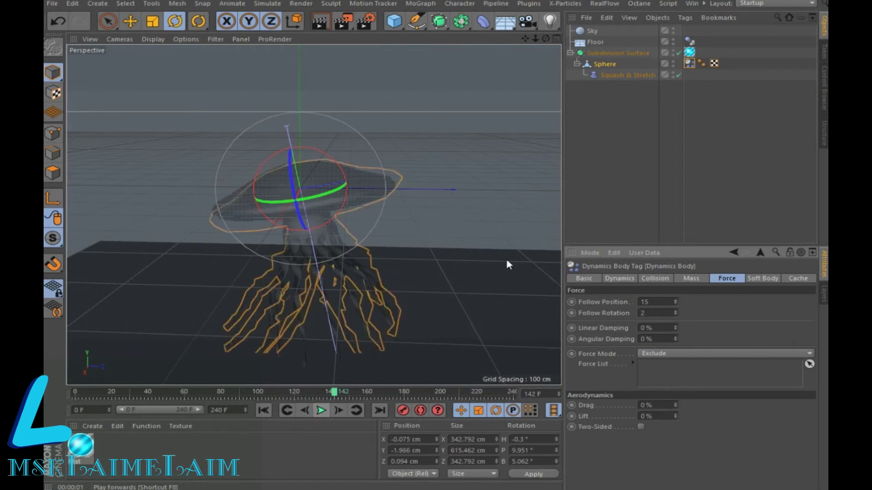
{"action": "left_click", "coordinate": [678, 75]}
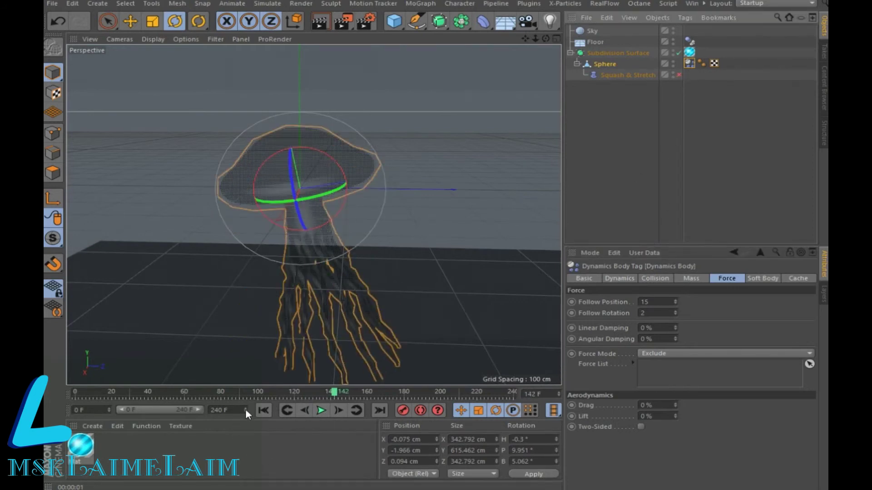
{"action": "left_click", "coordinate": [263, 410]}
Re-enable the Squash & Stretch deformer and viewport-render the glowing jellyfish at frame 92.
{"action": "left_click", "coordinate": [322, 410]}
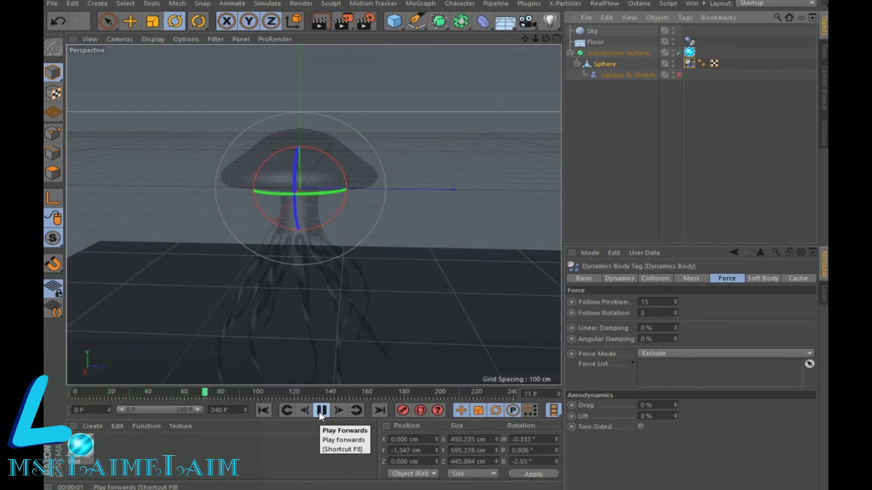
{"action": "left_click", "coordinate": [320, 411]}
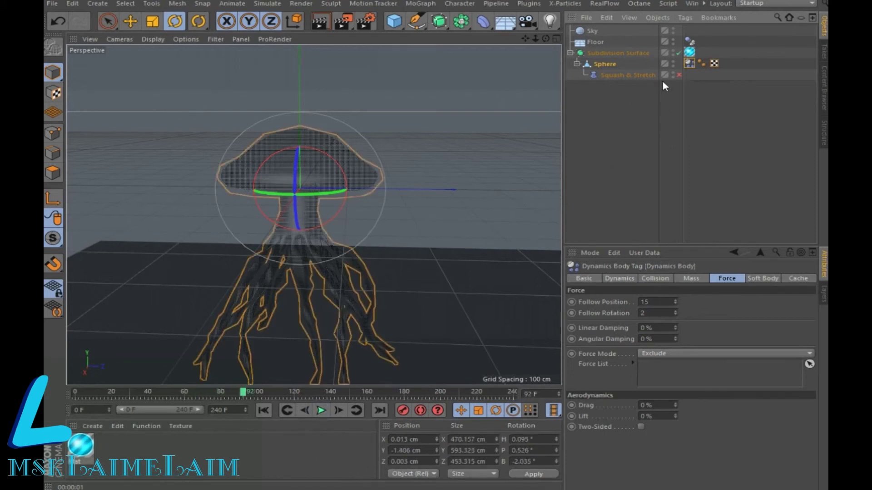
{"action": "left_click", "coordinate": [679, 75]}
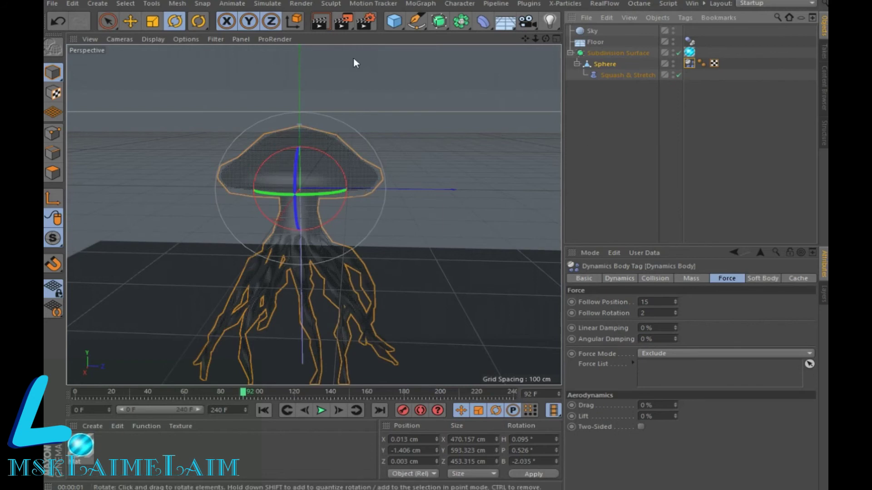
{"action": "key", "text": "ctrl+r"}
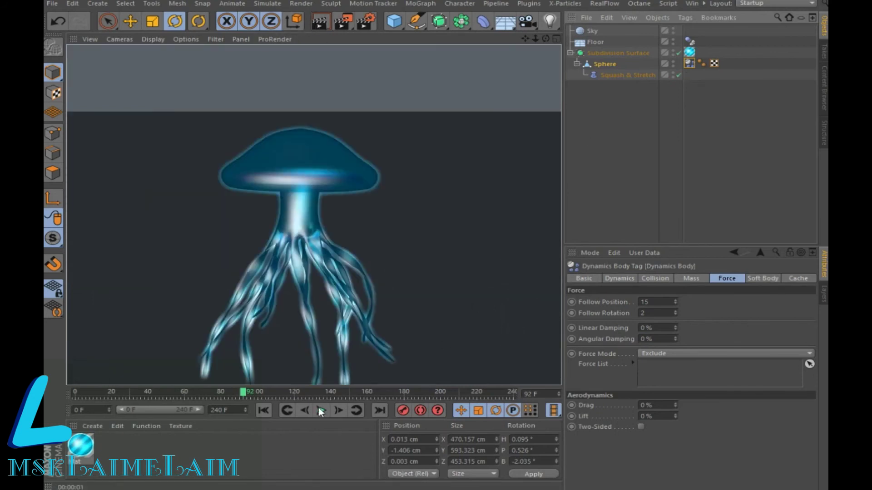
{"action": "left_click", "coordinate": [320, 410]}
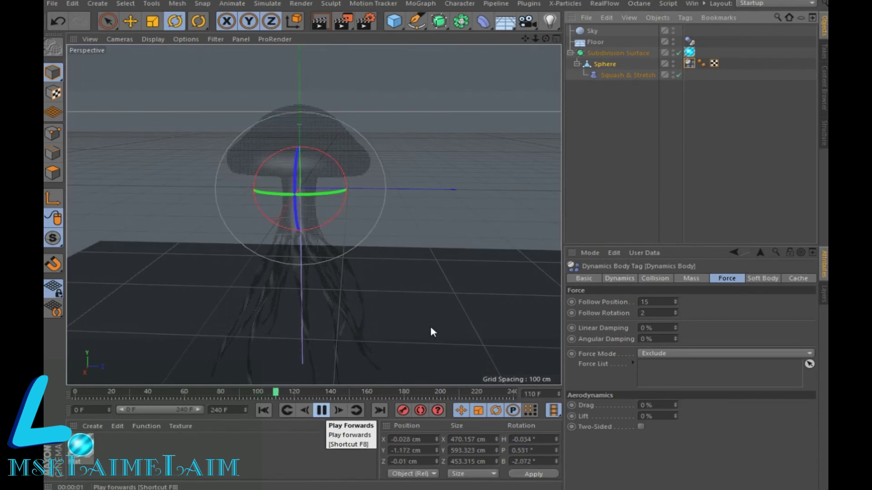